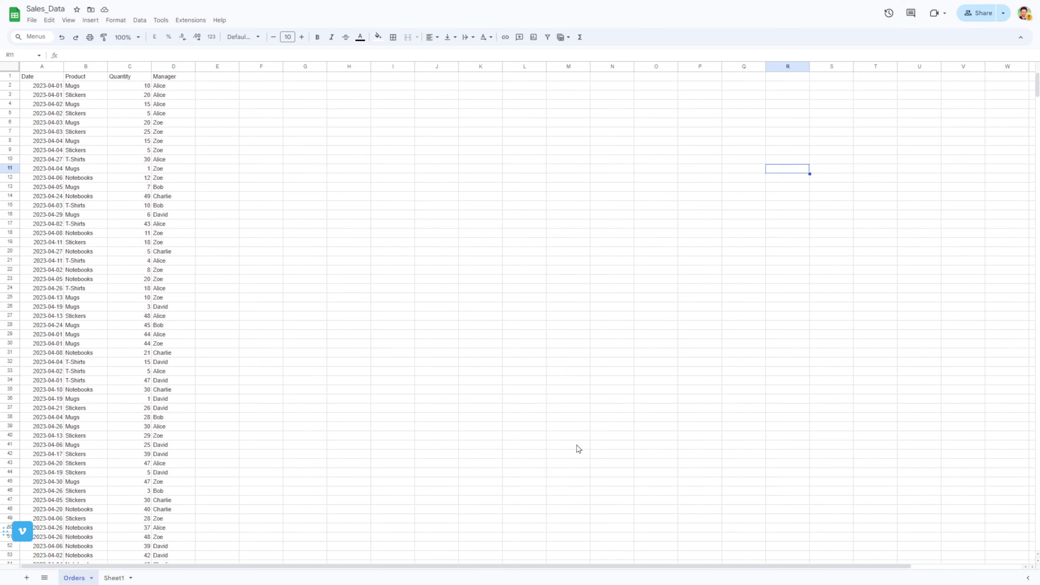
In Matillion, open the Retrieve-google-sheets-data branch and add an orchestration pipeline named "Extract Google Sheets Data".
{"action": "scroll", "coordinate": [938, 244], "scroll_direction": "down", "scroll_amount": 2}
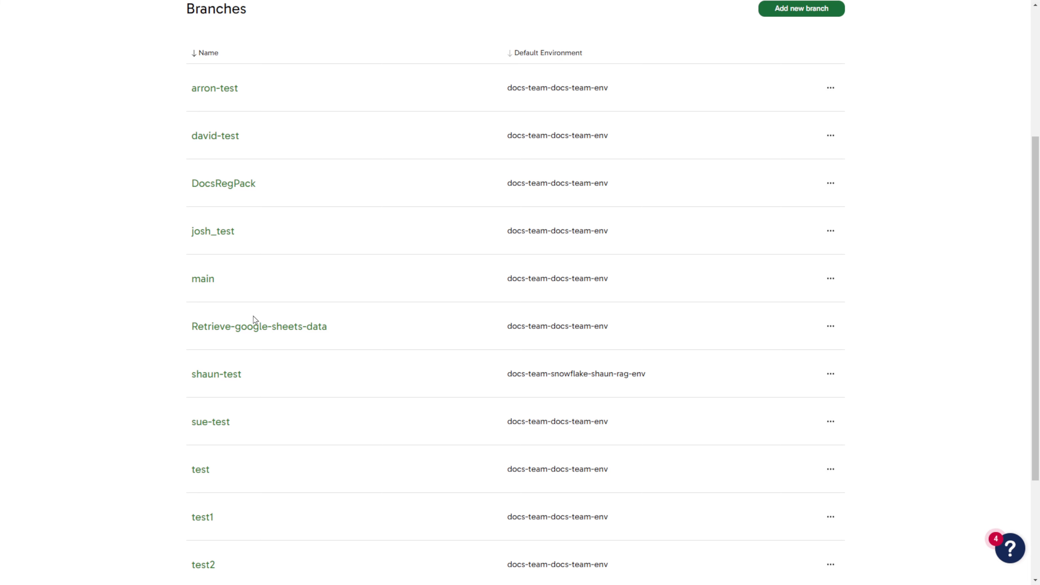
{"action": "left_click", "coordinate": [238, 328]}
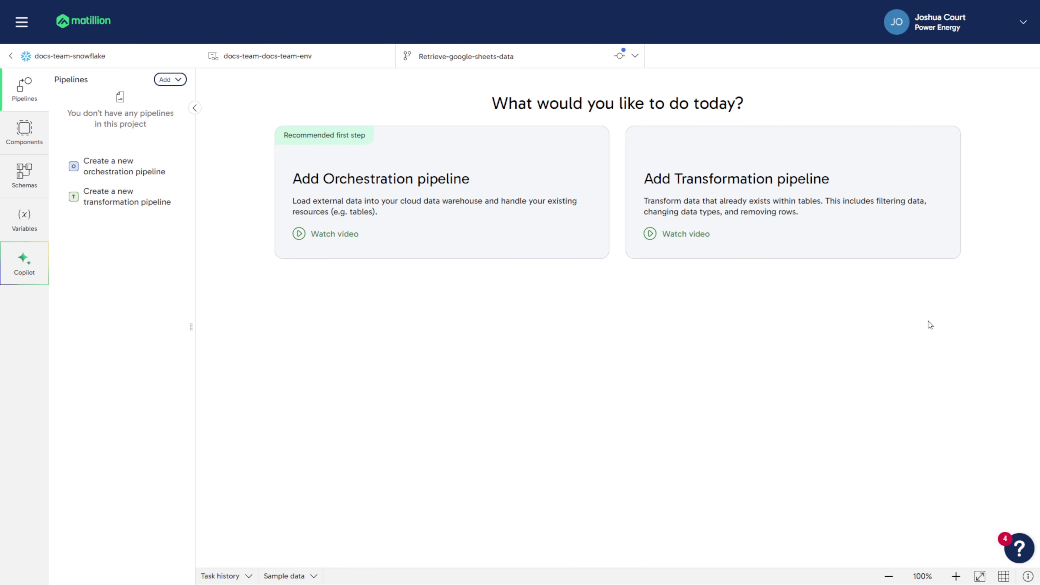
{"action": "left_click", "coordinate": [169, 79]}
{"action": "left_click", "coordinate": [183, 103]}
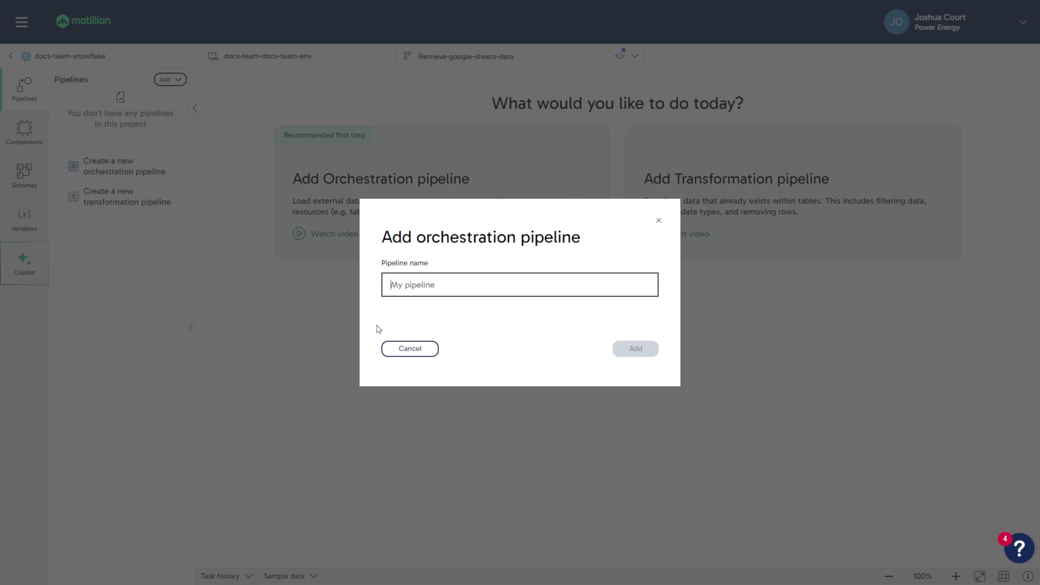
{"action": "left_click", "coordinate": [488, 286]}
{"action": "type", "text": "Extract"}
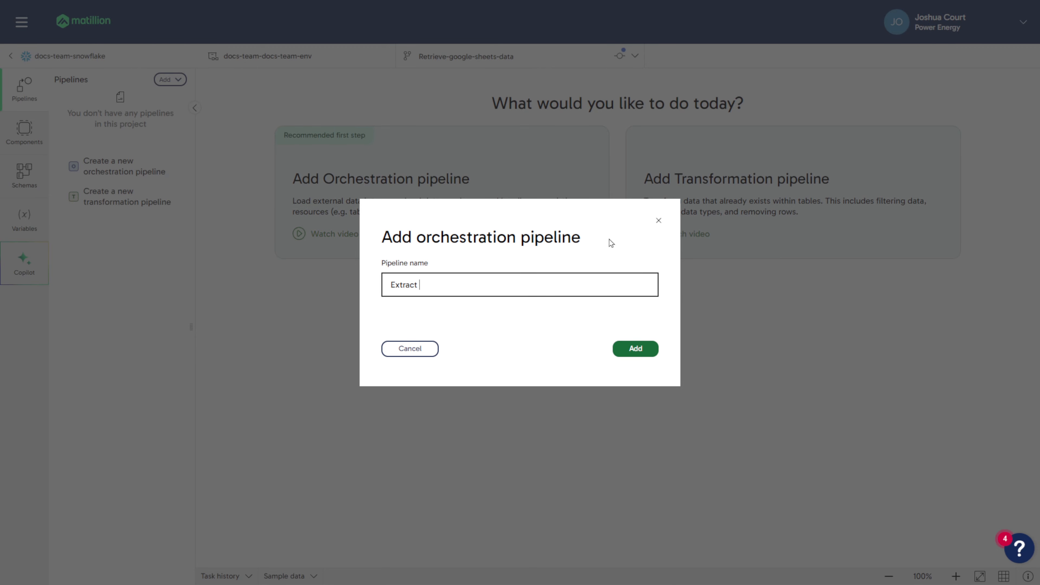
{"action": "type", "text": " Google Sheets Data"}
{"action": "left_click", "coordinate": [635, 349]}
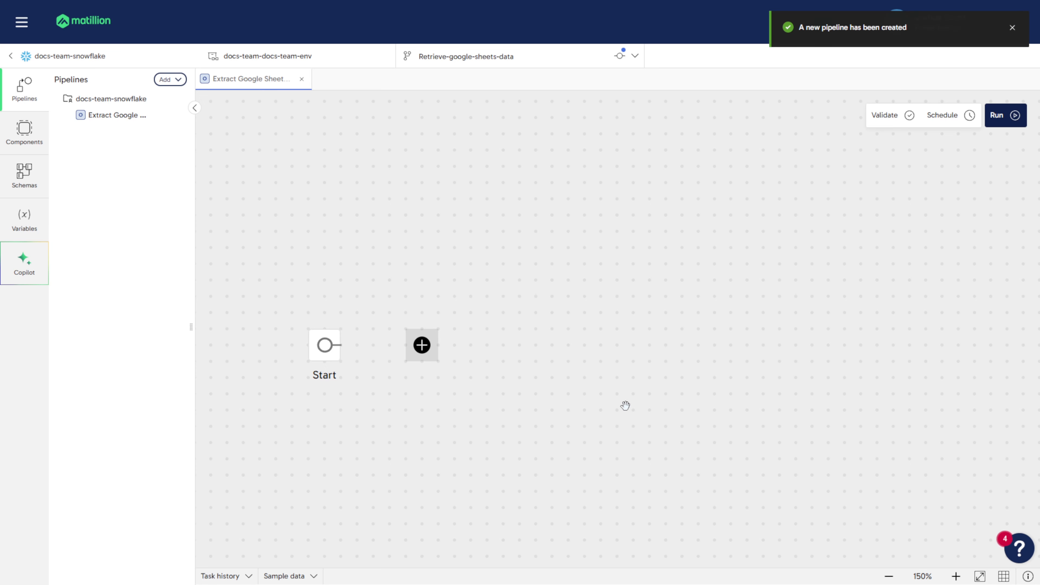
Add a Google Sheets Query component after the Start component and select it for configuration.
{"action": "left_click_drag", "start_coordinate": [626, 406], "coordinate": [705, 373]}
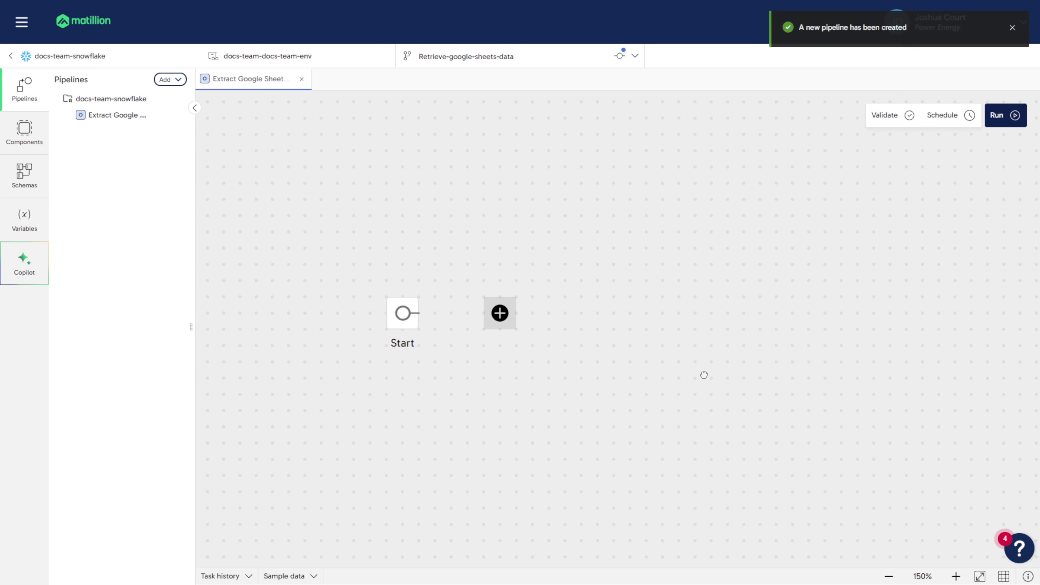
{"action": "left_click", "coordinate": [501, 313]}
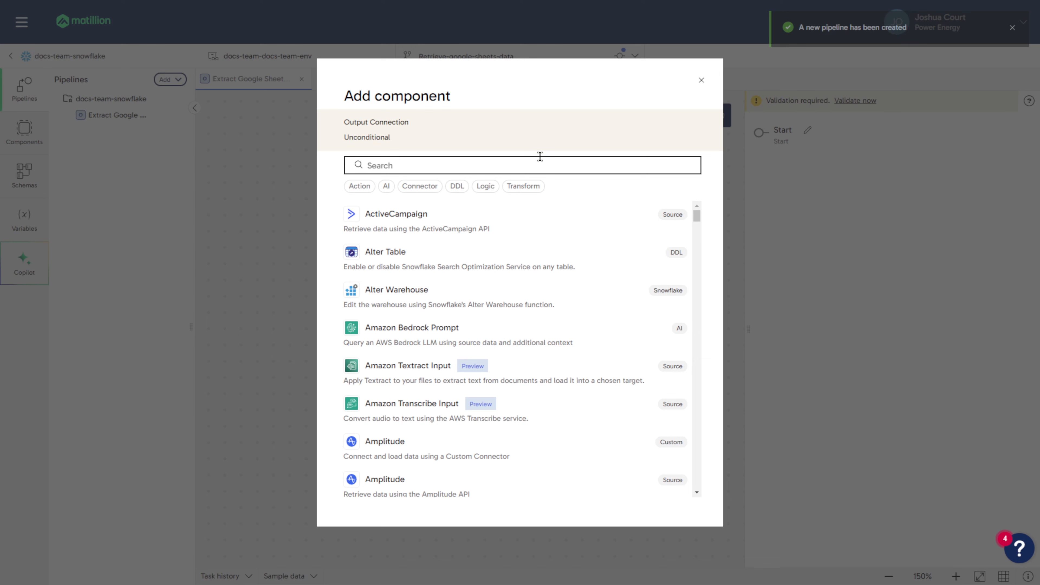
{"action": "type", "text": "shee"}
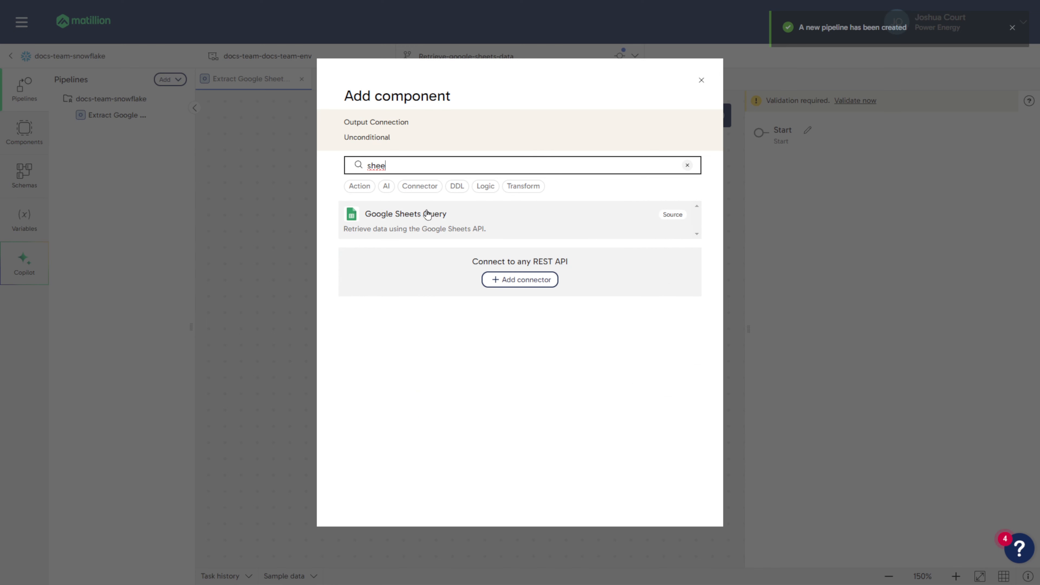
{"action": "left_click", "coordinate": [515, 221]}
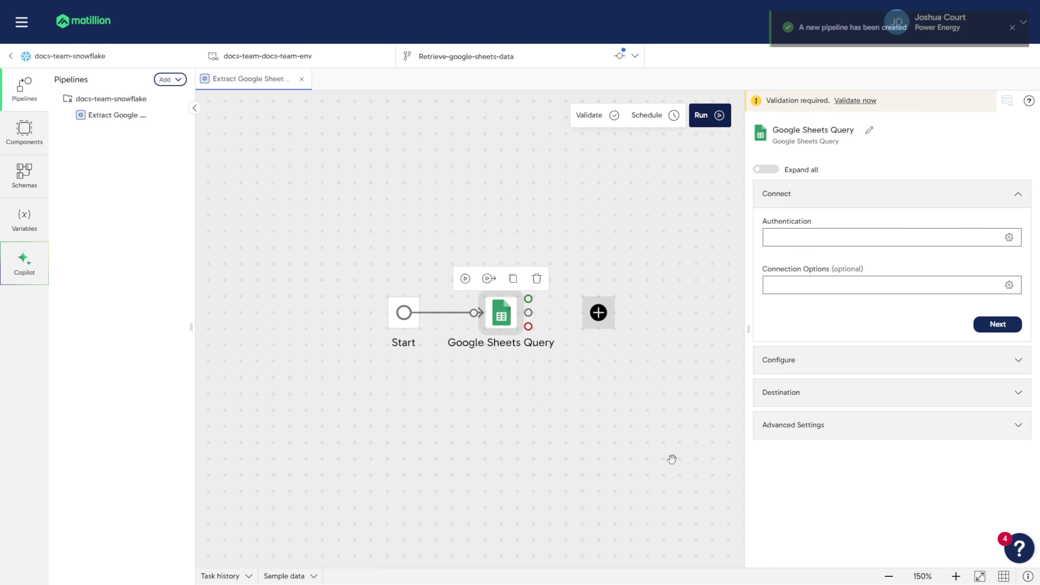
{"action": "left_click_drag", "start_coordinate": [672, 459], "coordinate": [559, 473]}
{"action": "left_click_drag", "start_coordinate": [396, 302], "coordinate": [455, 302]}
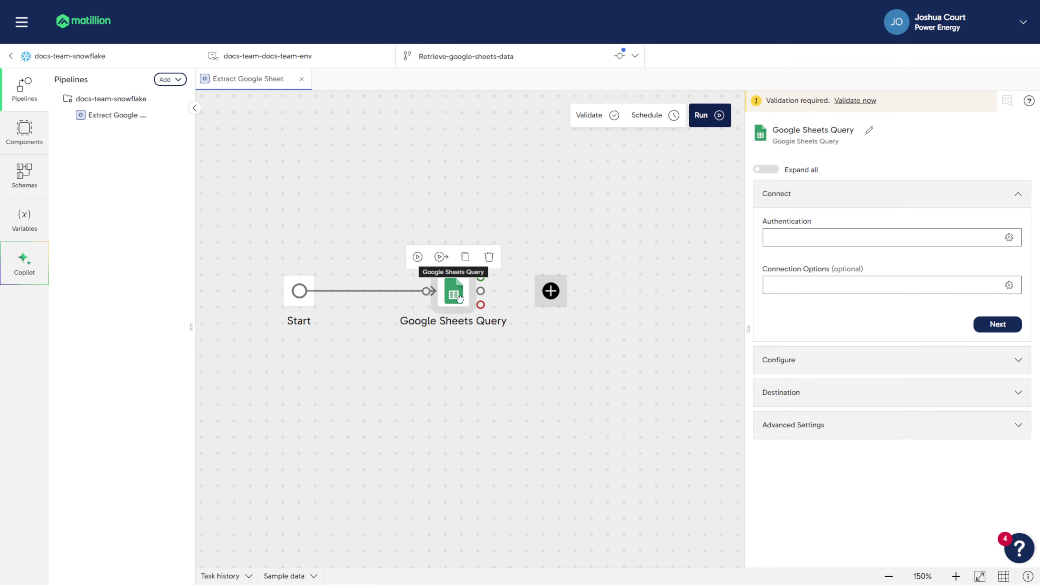
{"action": "left_click", "coordinate": [576, 383]}
{"action": "left_click", "coordinate": [454, 291]}
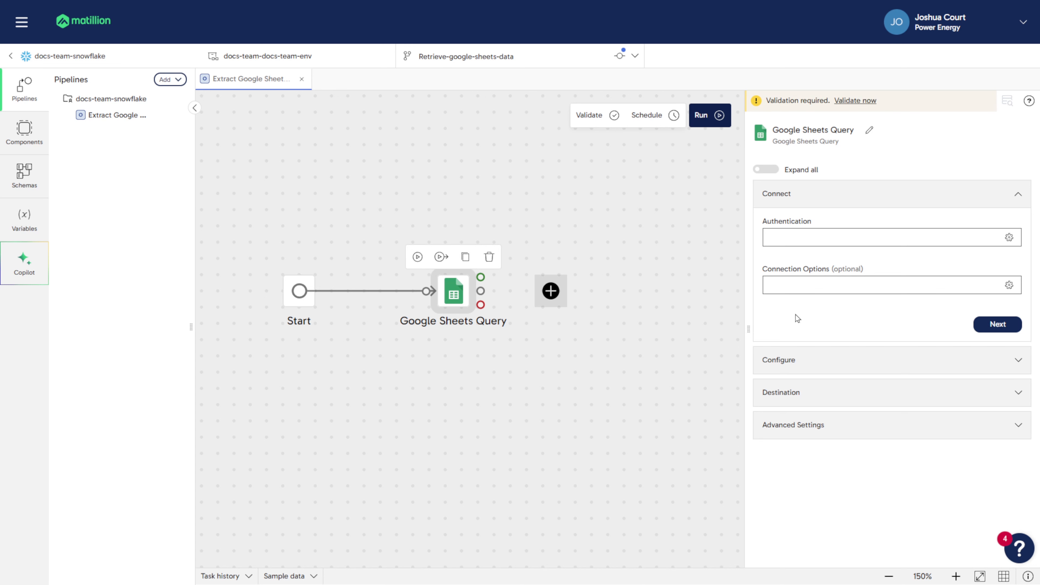
Check the profiles offered for the query's authentication and open the project's OAuth connection management.
{"action": "left_click", "coordinate": [925, 232]}
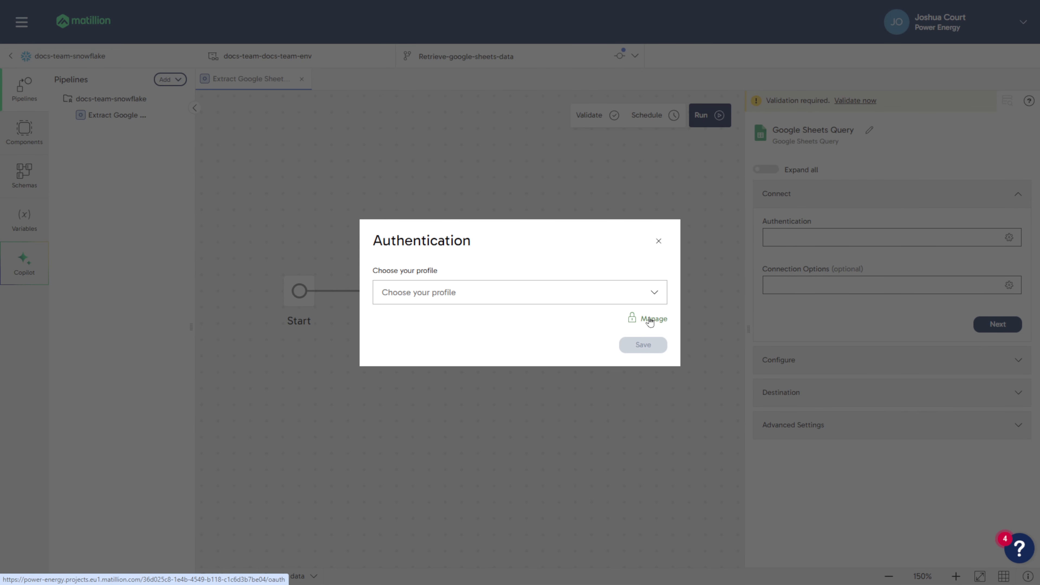
{"action": "left_click", "coordinate": [654, 291]}
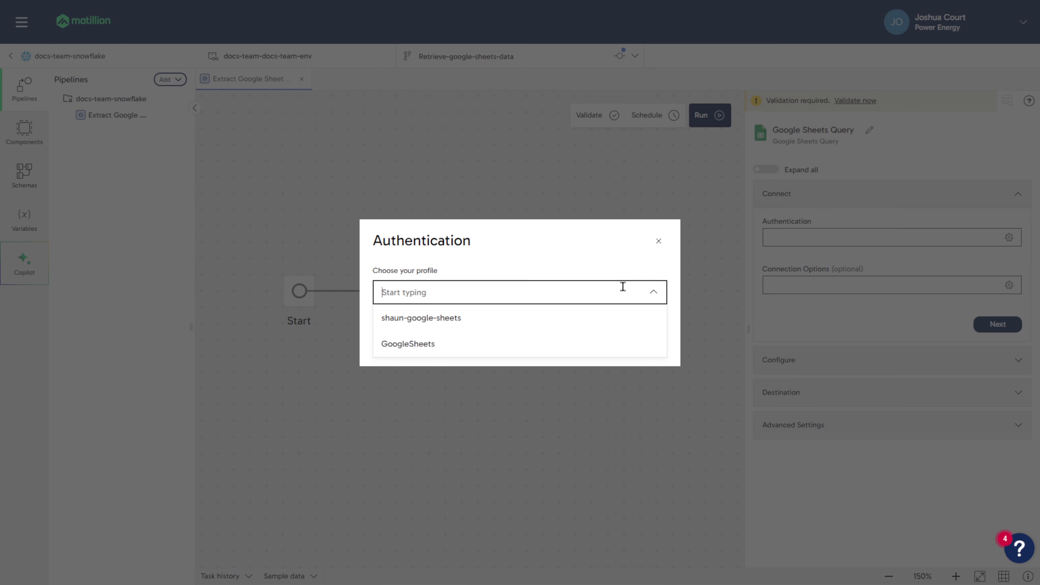
{"action": "left_click", "coordinate": [653, 292]}
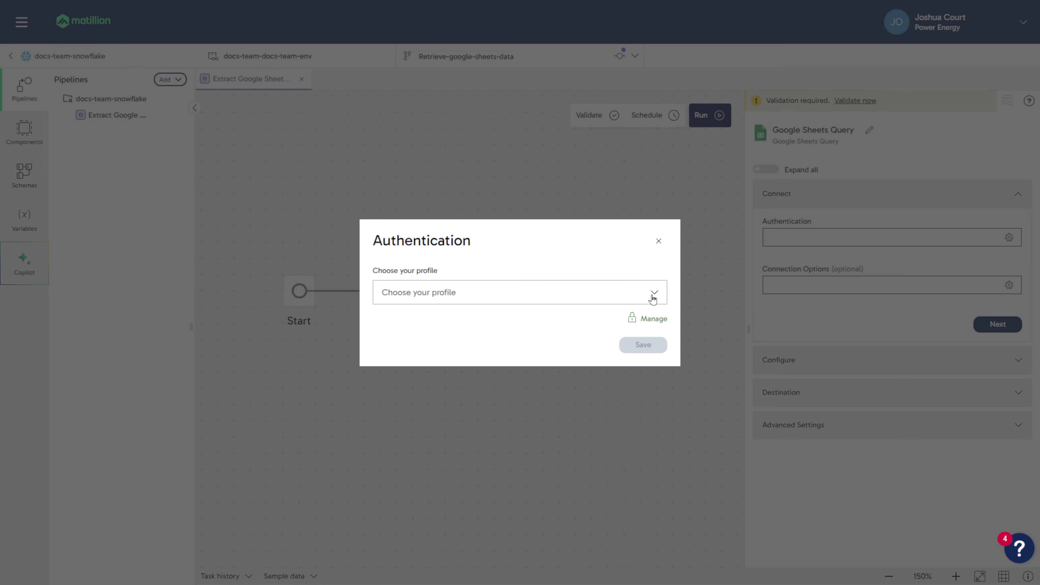
{"action": "left_click", "coordinate": [658, 319]}
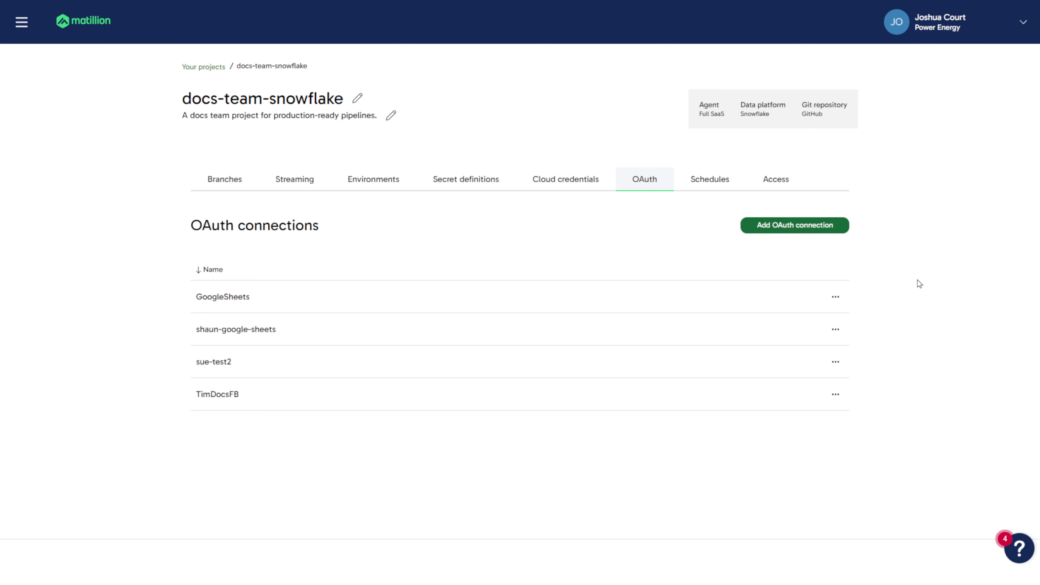
Set up a new OAuth connection named with the account holder's first name plus "-google-sheets", provider Google, type OAuth 2.0 Authorization Code Grant.
{"action": "left_click", "coordinate": [795, 230]}
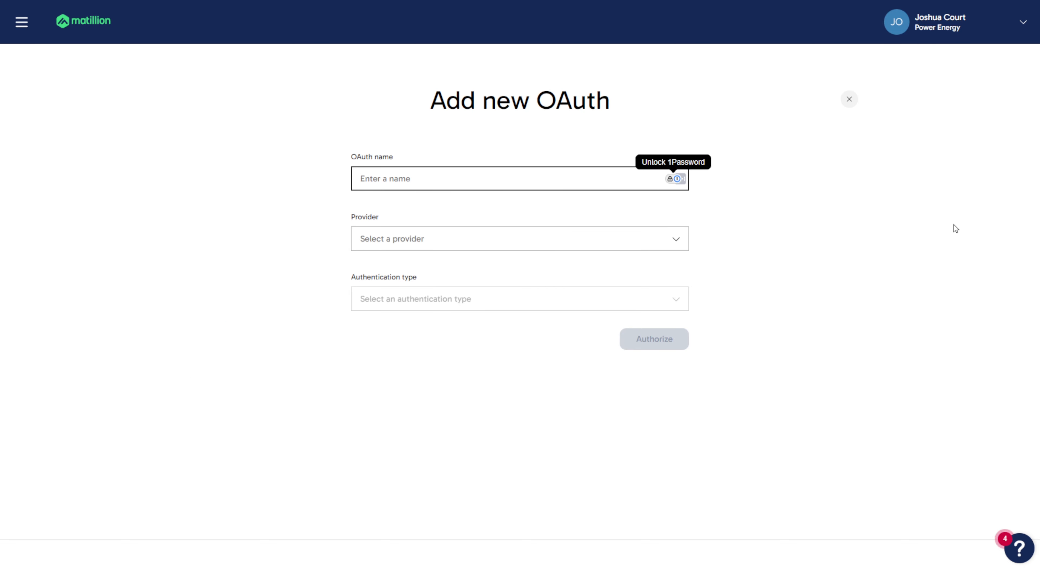
{"action": "type", "text": "josh-"}
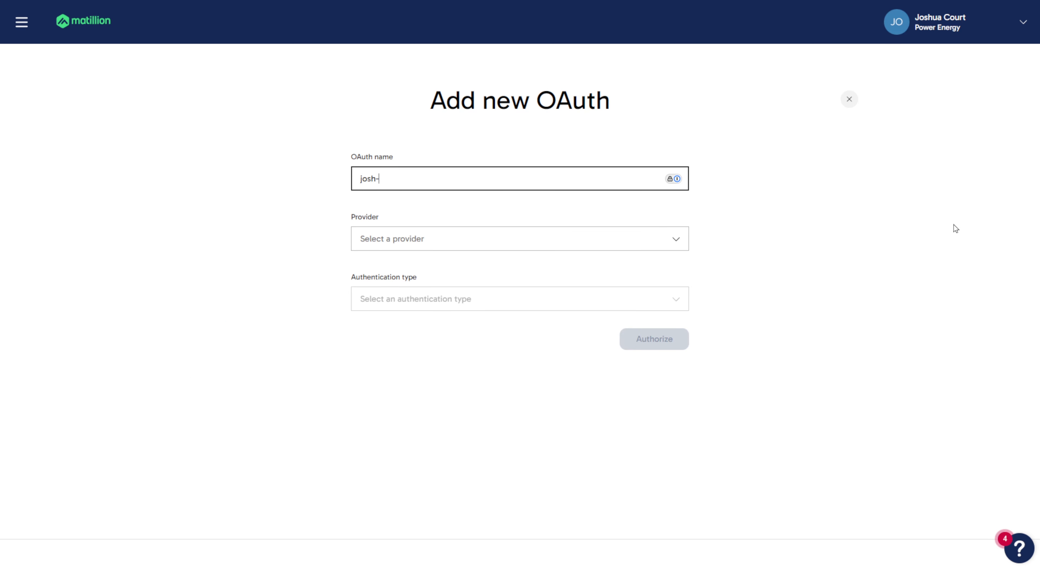
{"action": "type", "text": "google-sheets"}
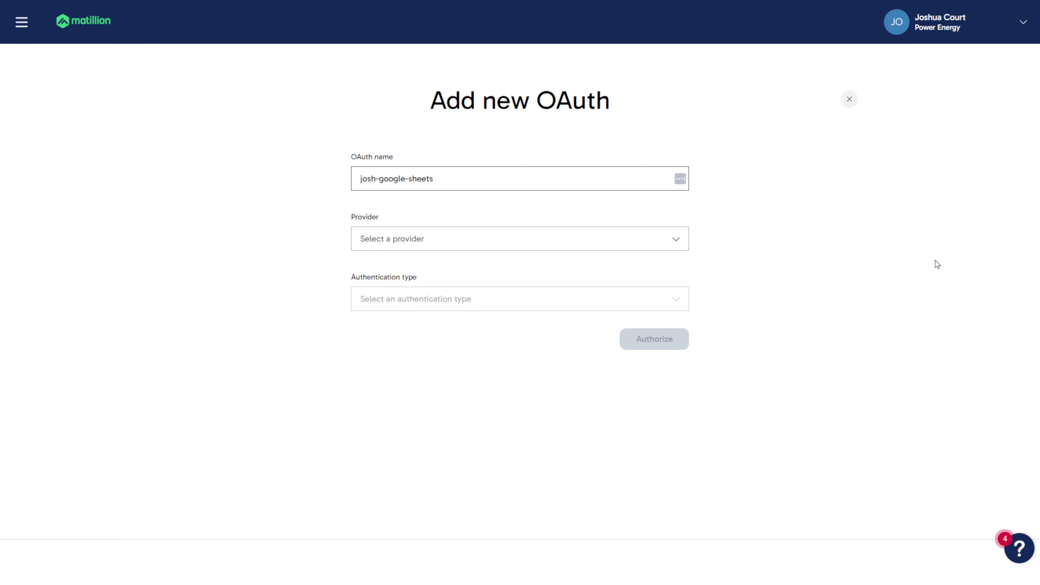
{"action": "left_click", "coordinate": [682, 236]}
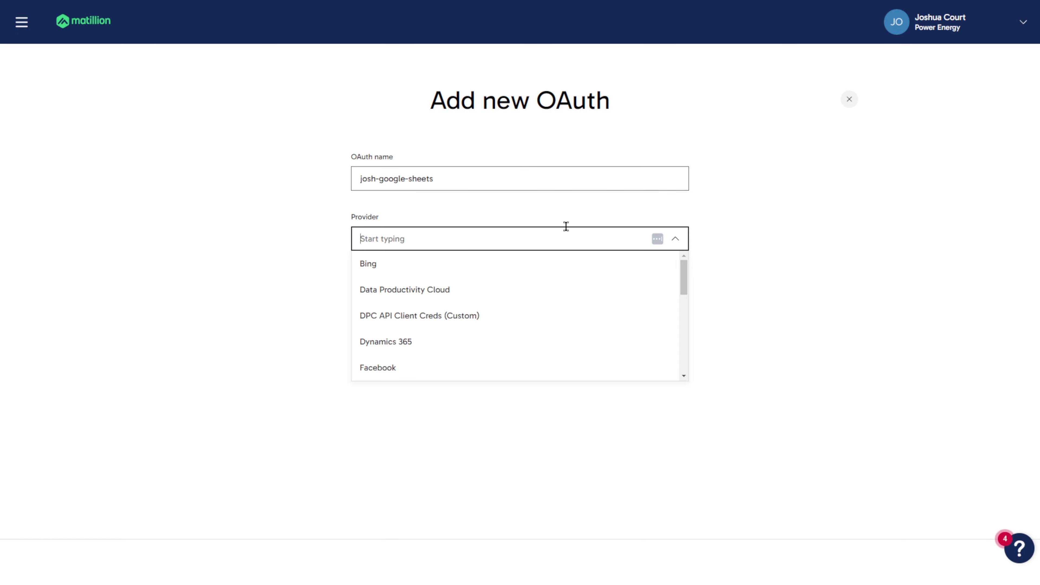
{"action": "type", "text": "goo"}
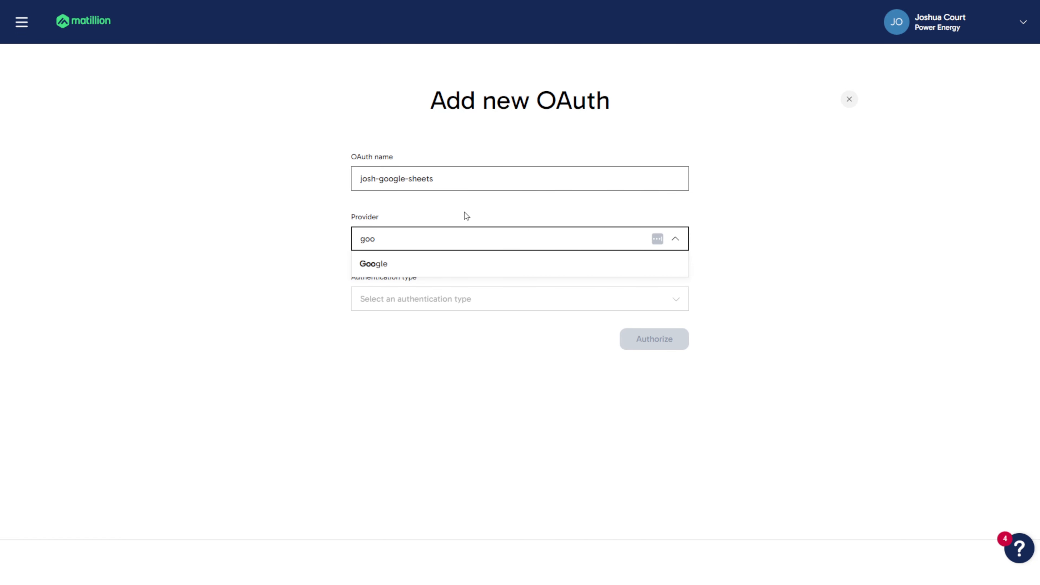
{"action": "left_click", "coordinate": [383, 264]}
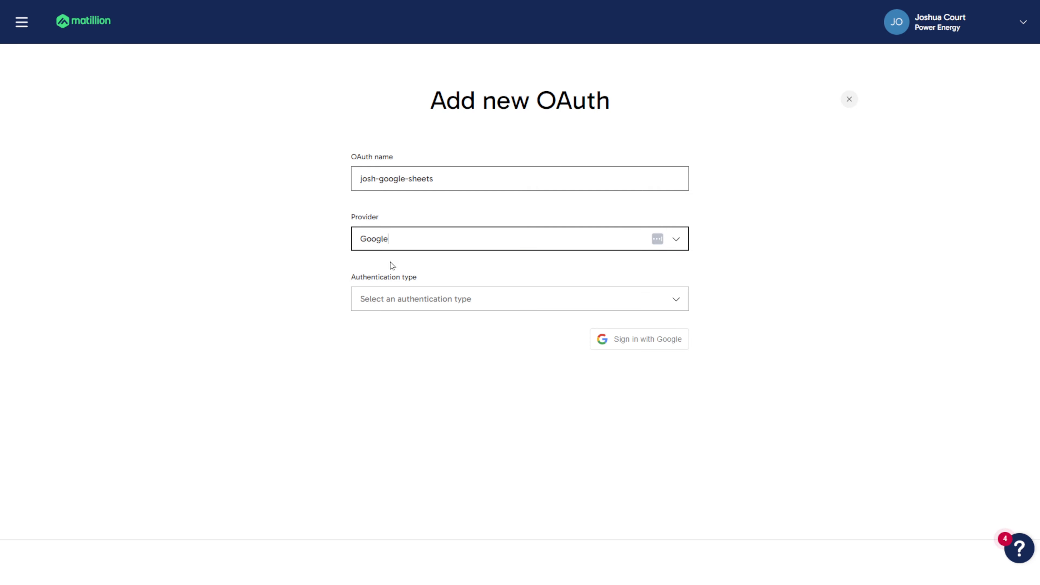
{"action": "left_click", "coordinate": [518, 300]}
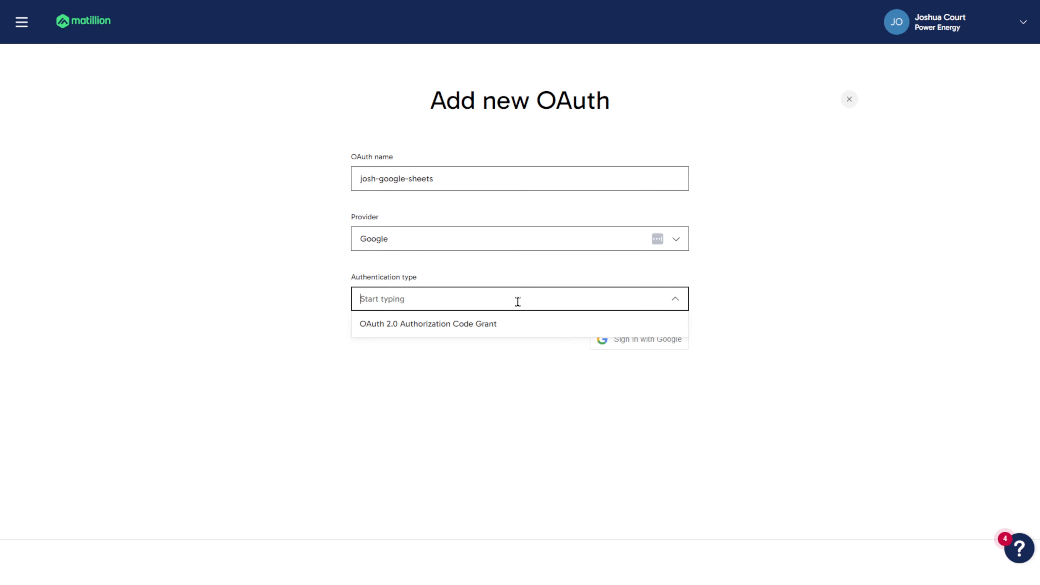
{"action": "left_click", "coordinate": [495, 324]}
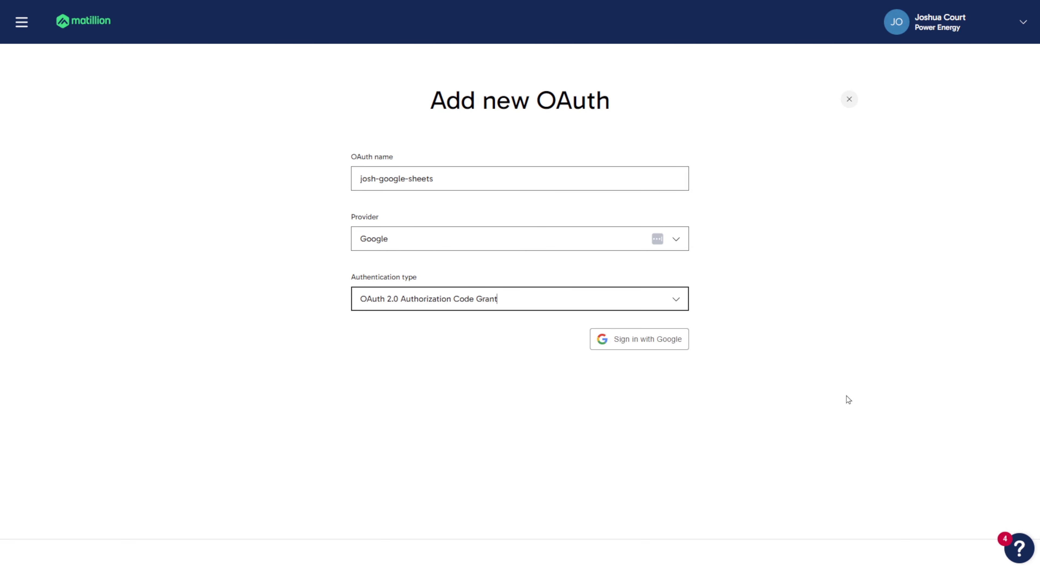
Authorize the OAuth connection with the work Google account and allow Matillion Data Productivity Cloud the requested access.
{"action": "left_click", "coordinate": [652, 345]}
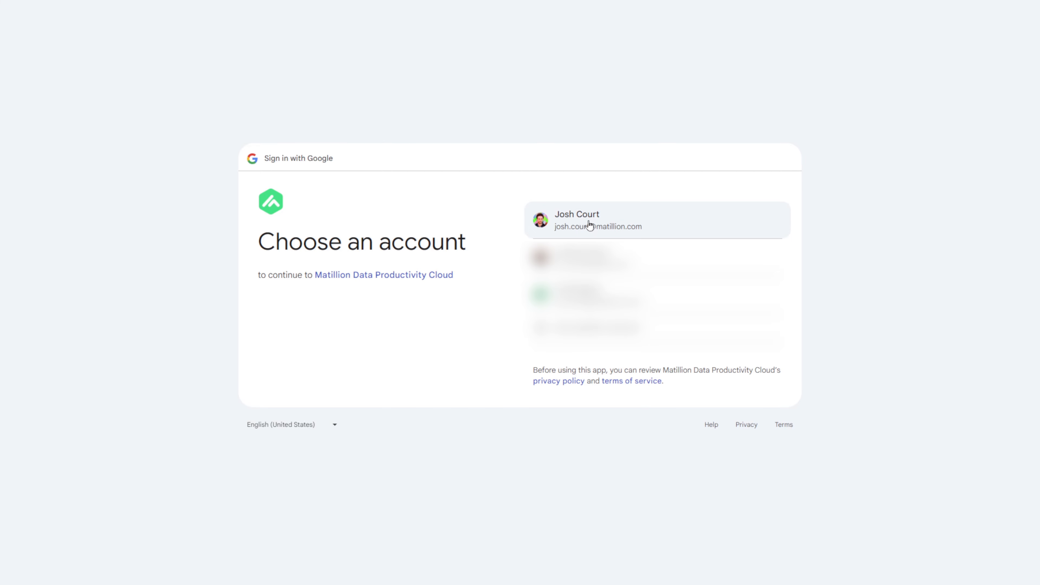
{"action": "left_click", "coordinate": [683, 226]}
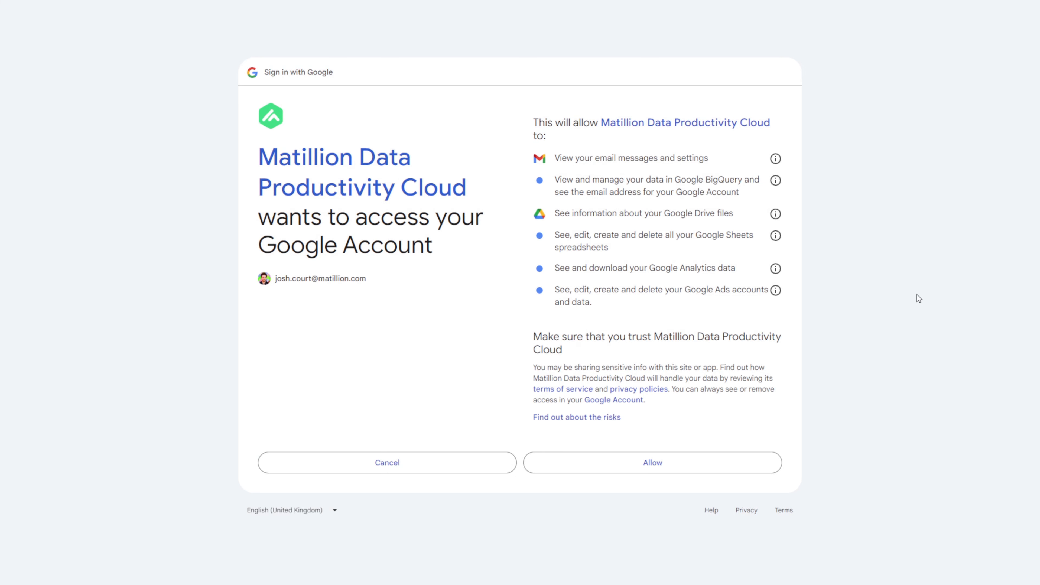
{"action": "left_click", "coordinate": [694, 466]}
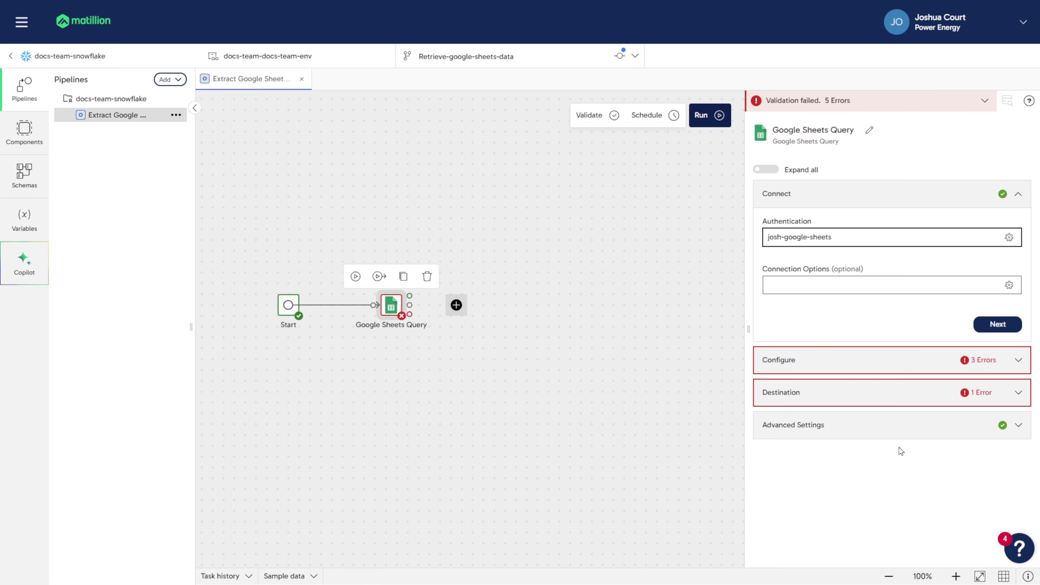
In the Google Sheets Query's Configure settings, set the spreadsheet name to Sales_Data.
{"action": "left_click", "coordinate": [838, 365]}
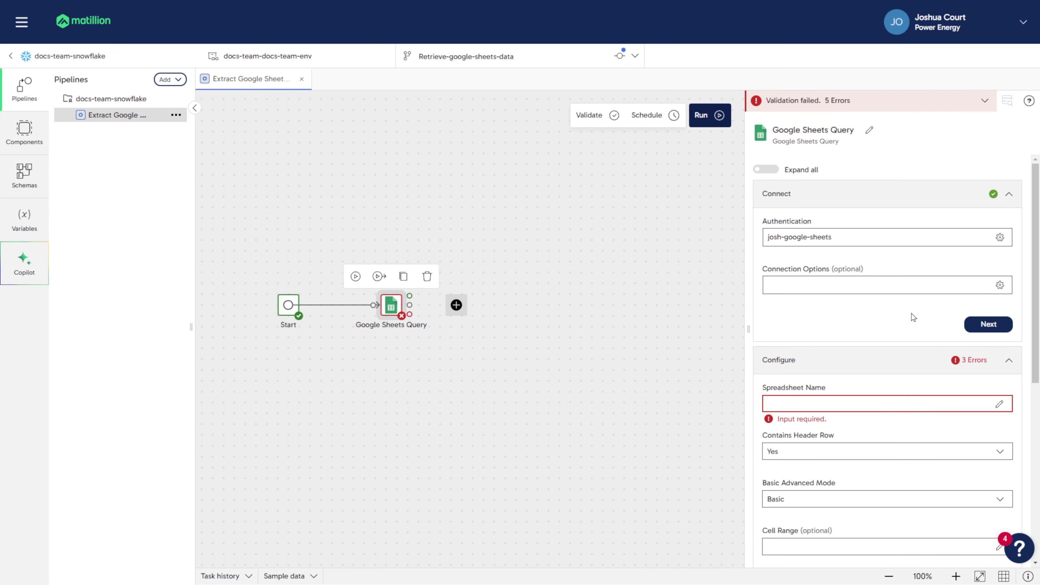
{"action": "scroll", "coordinate": [913, 318], "scroll_direction": "down", "scroll_amount": 3}
{"action": "scroll", "coordinate": [680, 252], "scroll_direction": "down", "scroll_amount": 1}
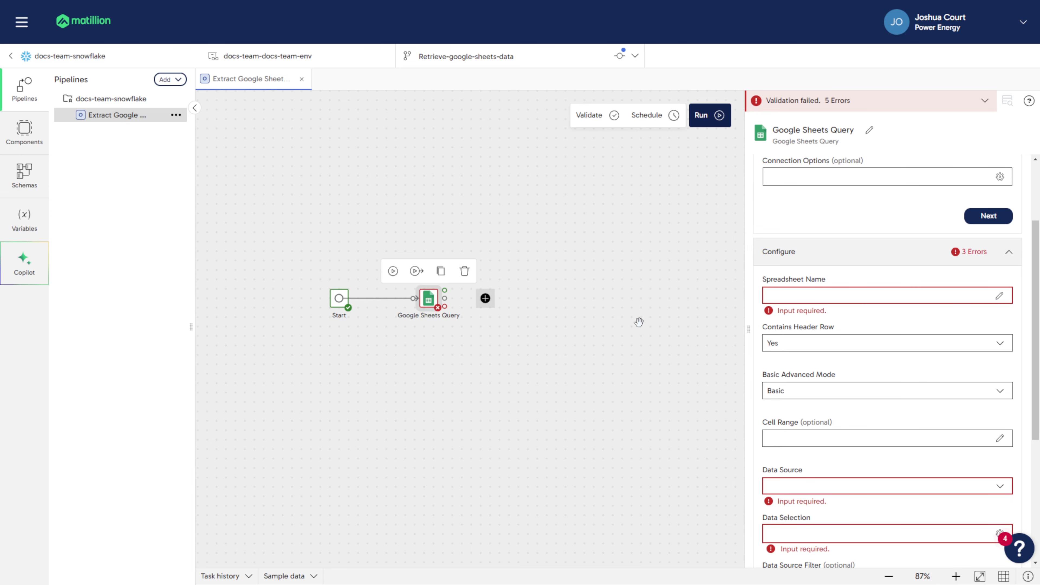
{"action": "left_click", "coordinate": [827, 297]}
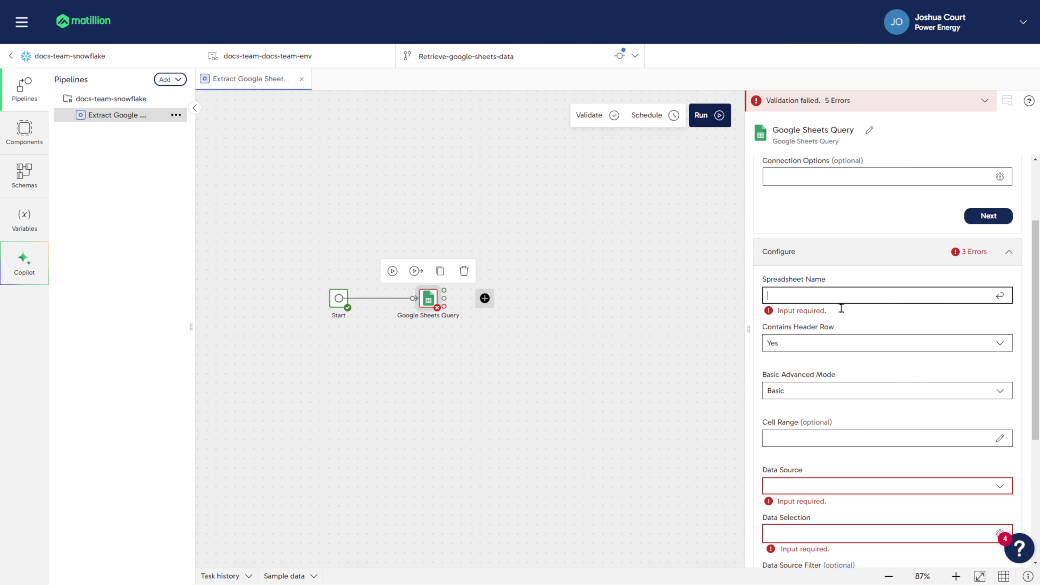
{"action": "type", "text": "Sales_dData"}
{"action": "key", "text": "Tab"}
{"action": "left_click", "coordinate": [905, 322]}
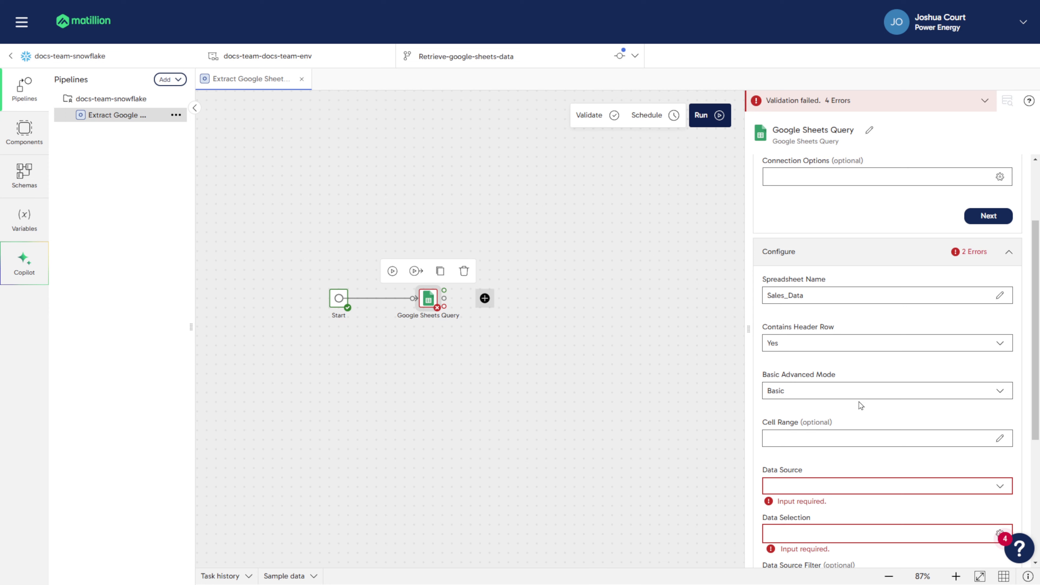
Set the data source to Sales_Data_Orders and include all its columns: Date, id, Manager, Product and Quantity.
{"action": "left_click_drag", "start_coordinate": [1038, 272], "coordinate": [1037, 388]}
{"action": "left_click", "coordinate": [993, 286]}
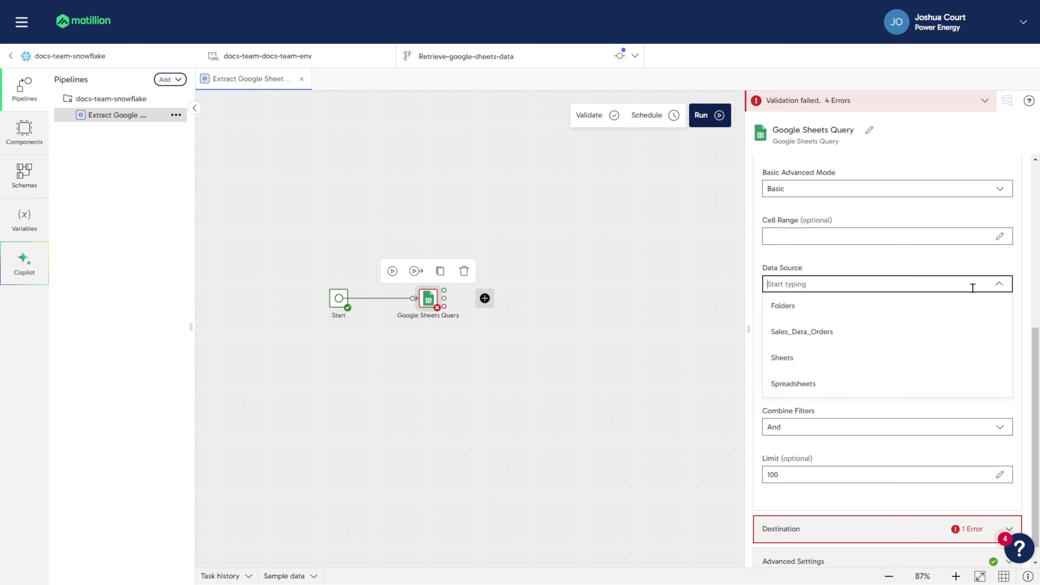
{"action": "left_click", "coordinate": [854, 334]}
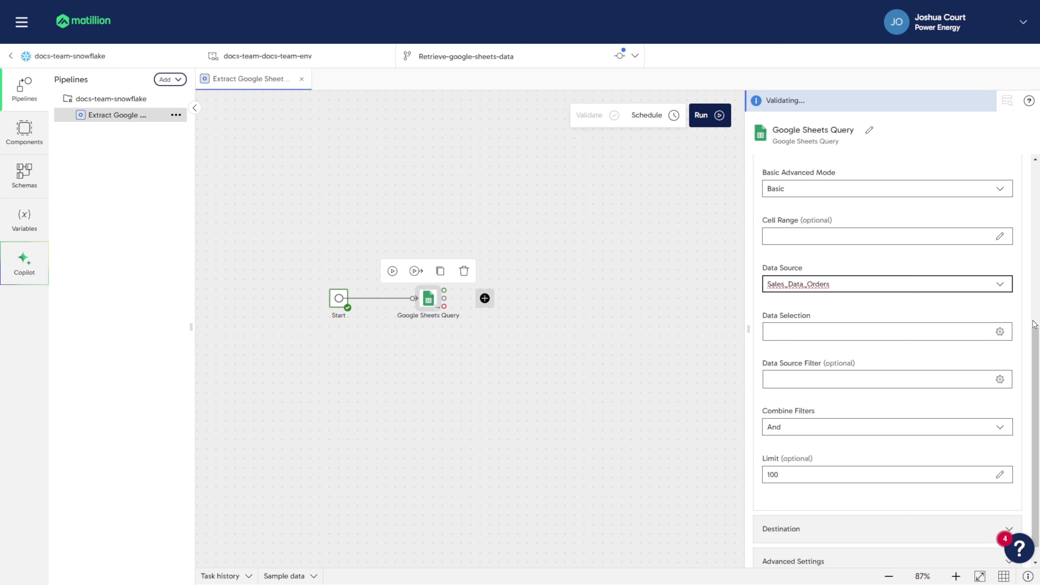
{"action": "left_click", "coordinate": [1000, 332]}
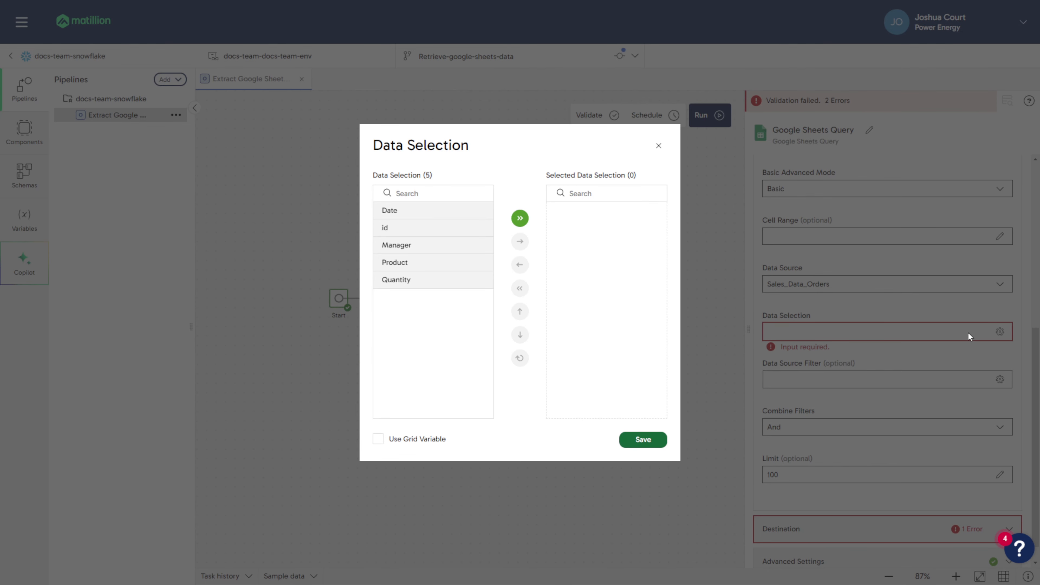
{"action": "left_click", "coordinate": [520, 218]}
{"action": "left_click", "coordinate": [645, 439]}
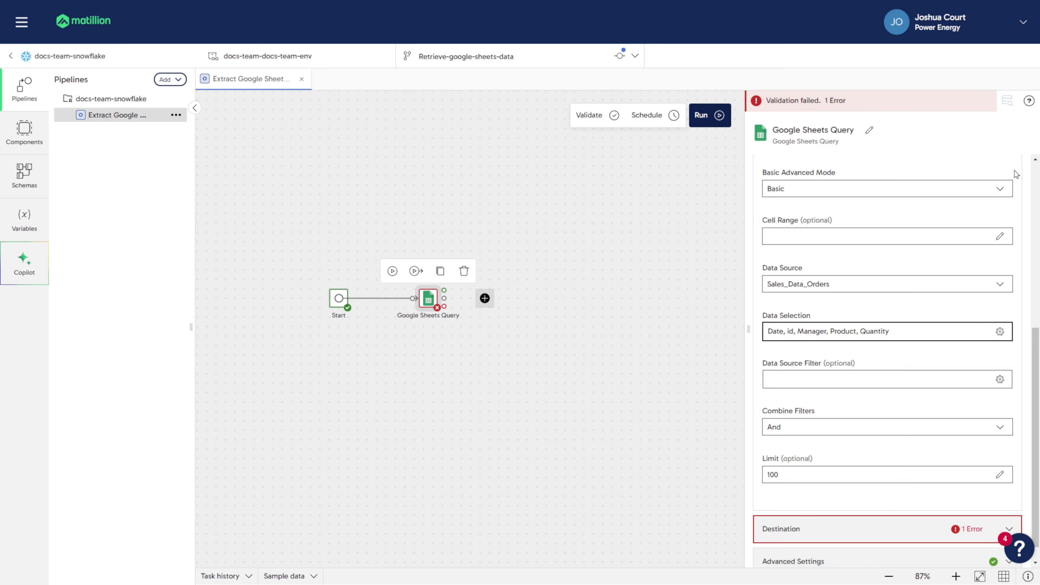
In the Google Sheets Query's Destination settings, set the target table to extracted_google_sheets_orders_data.
{"action": "left_click_drag", "start_coordinate": [1036, 393], "coordinate": [1035, 418]}
{"action": "left_click", "coordinate": [779, 509]}
{"action": "scroll", "coordinate": [738, 394], "scroll_direction": "down", "scroll_amount": 2}
{"action": "scroll", "coordinate": [738, 388], "scroll_direction": "up", "scroll_amount": 2}
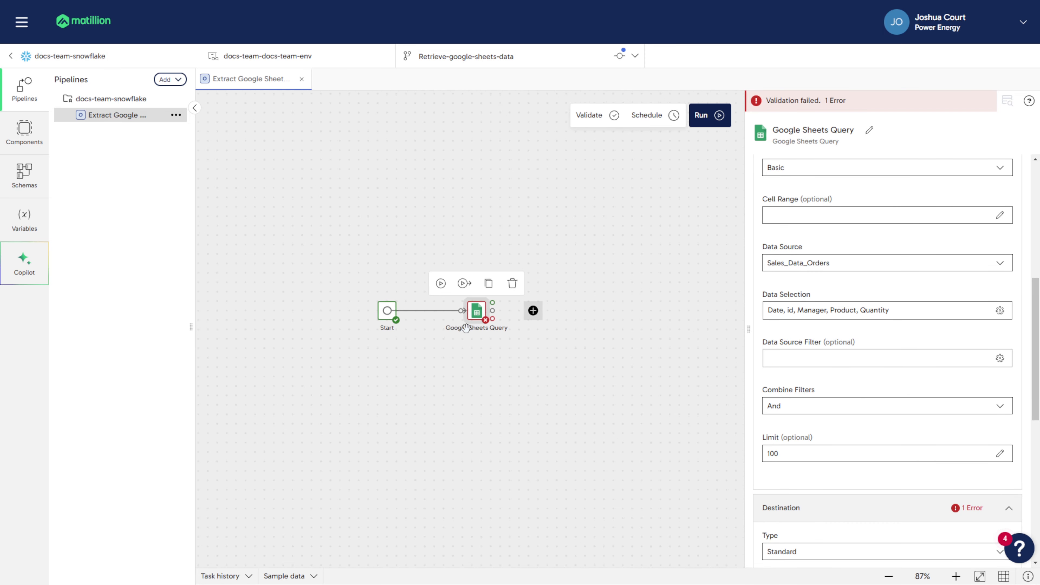
{"action": "scroll", "coordinate": [761, 380], "scroll_direction": "down", "scroll_amount": 5}
{"action": "scroll", "coordinate": [761, 380], "scroll_direction": "down", "scroll_amount": 2}
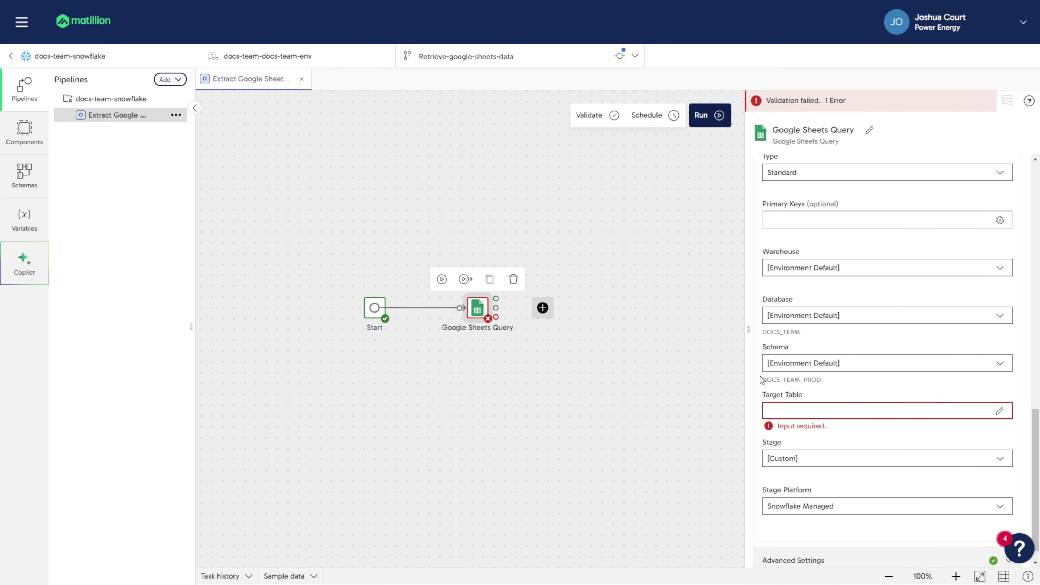
{"action": "scroll", "coordinate": [756, 377], "scroll_direction": "up", "scroll_amount": 5}
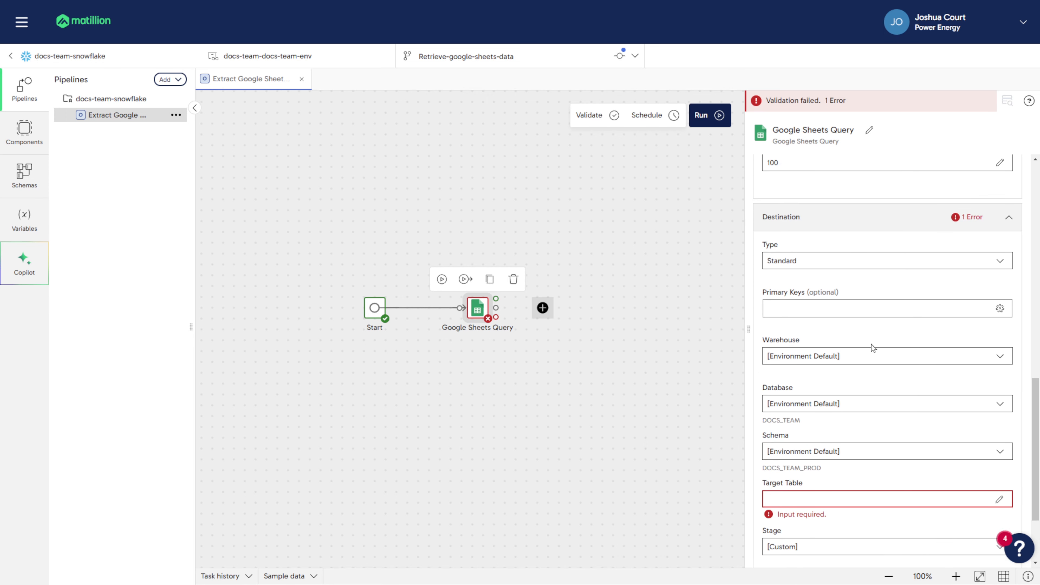
{"action": "scroll", "coordinate": [756, 349], "scroll_direction": "down", "scroll_amount": 5}
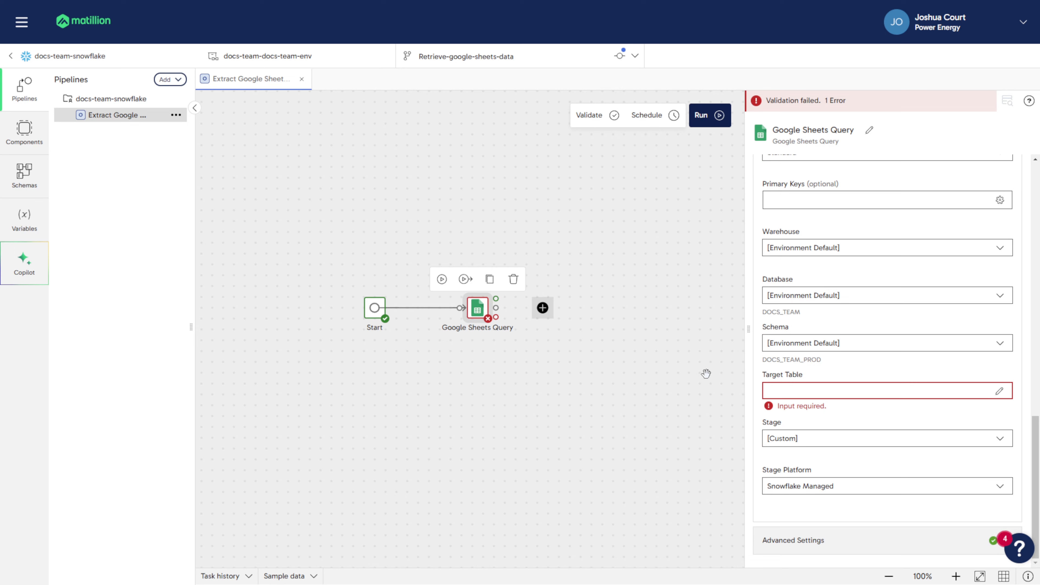
{"action": "left_click", "coordinate": [836, 389]}
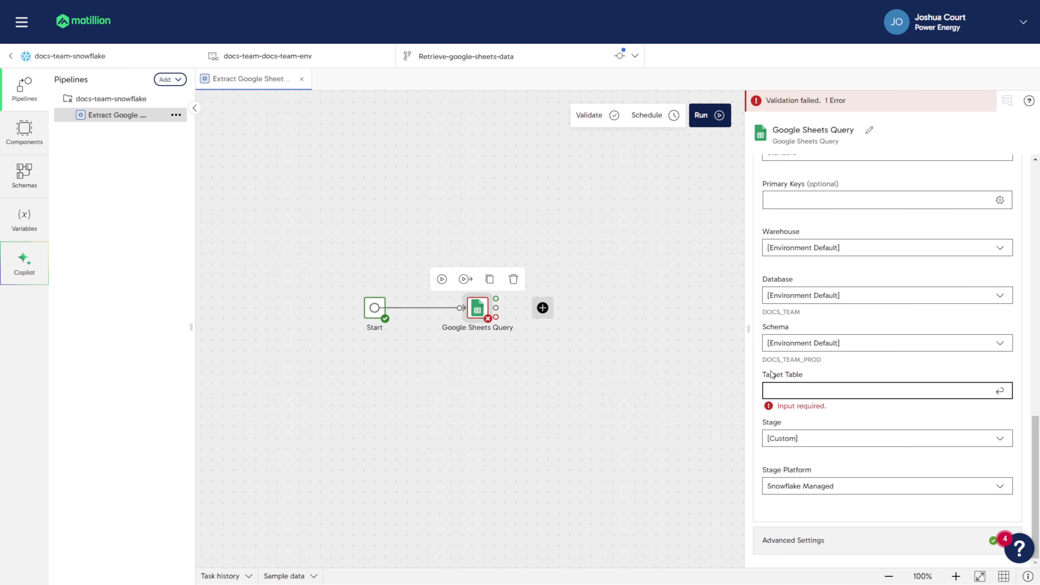
{"action": "type", "text": "extracted_google_sheets_"}
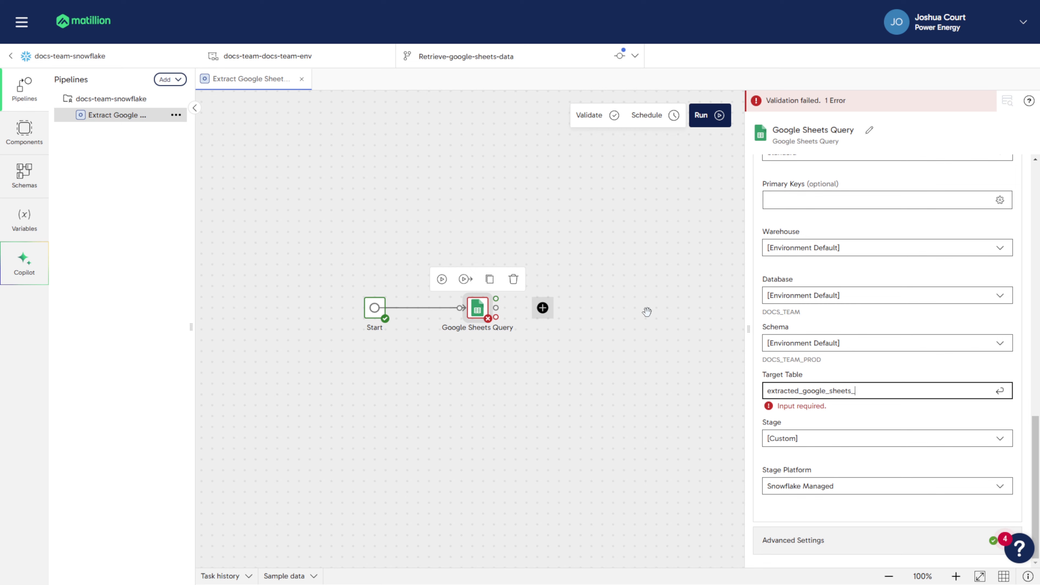
{"action": "type", "text": "orders_data"}
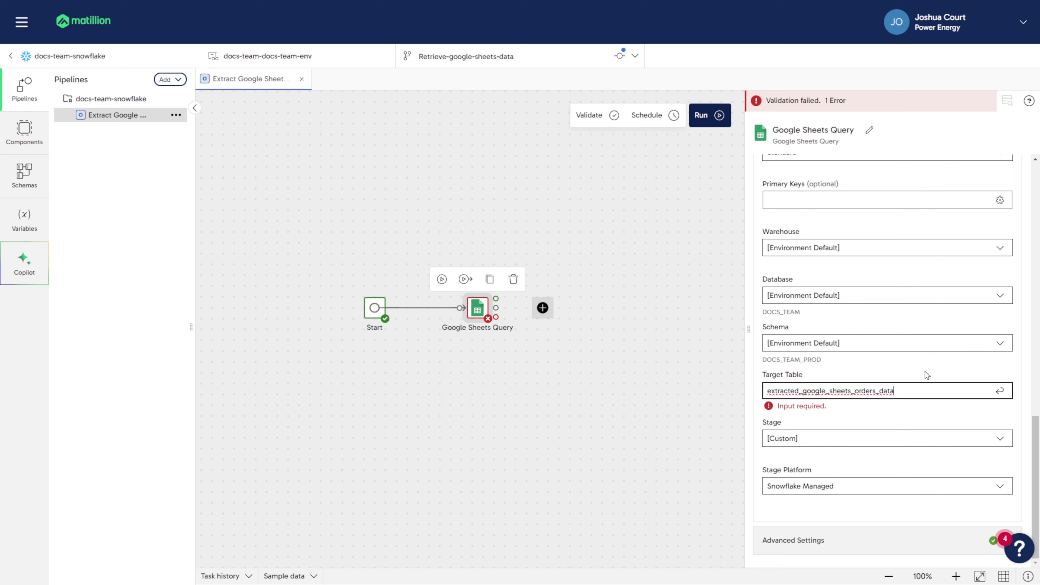
{"action": "key", "text": "Return"}
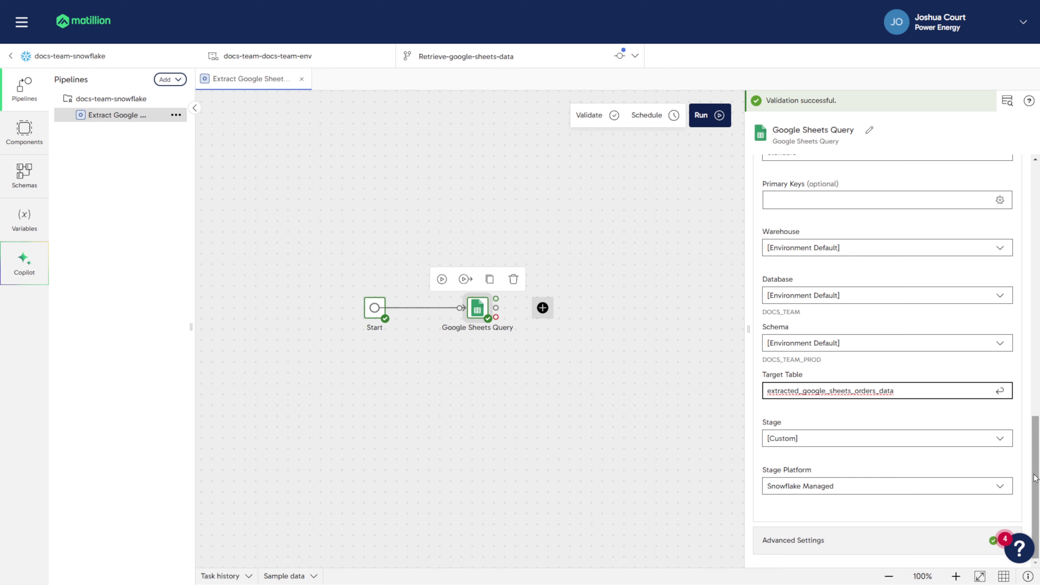
{"action": "left_click", "coordinate": [1019, 419]}
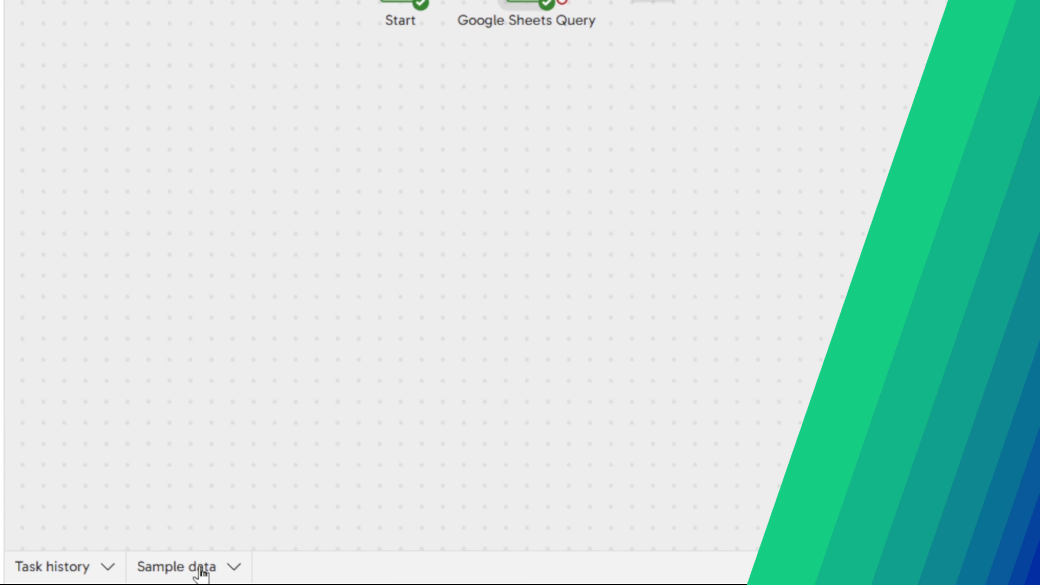
Sample the Google Sheets Query's data, look through the Orders rows, and close the sample data view.
{"action": "left_click", "coordinate": [286, 576]}
{"action": "left_click", "coordinate": [475, 278]}
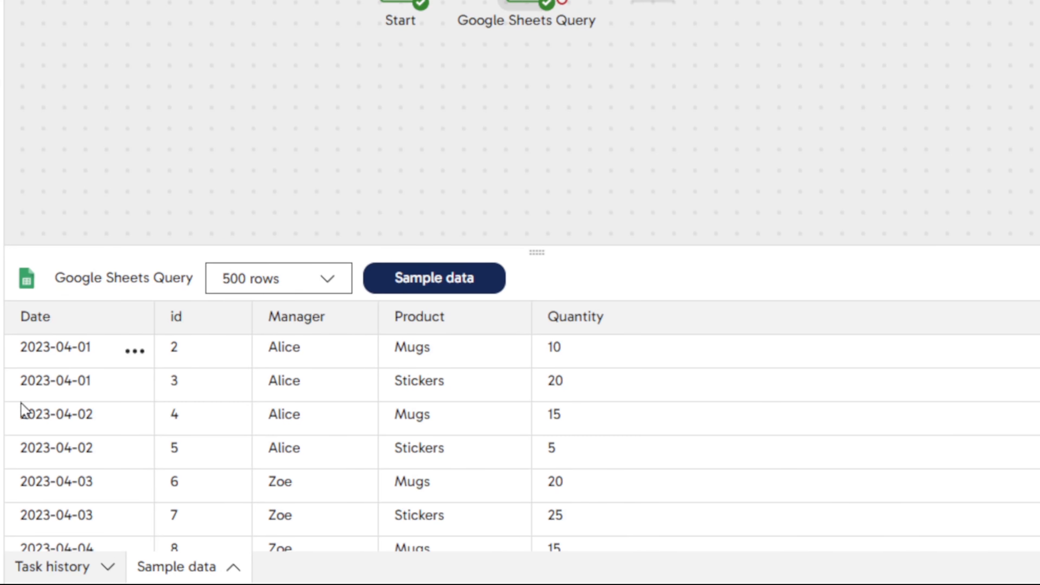
{"action": "scroll", "coordinate": [1010, 448], "scroll_direction": "down", "scroll_amount": 10}
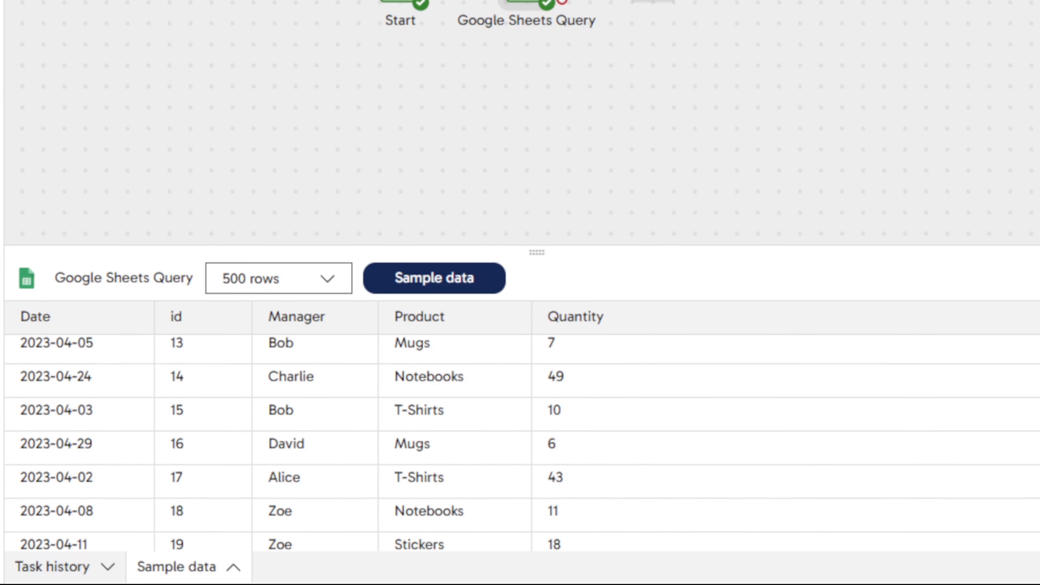
{"action": "scroll", "coordinate": [471, 413], "scroll_direction": "up", "scroll_amount": 10}
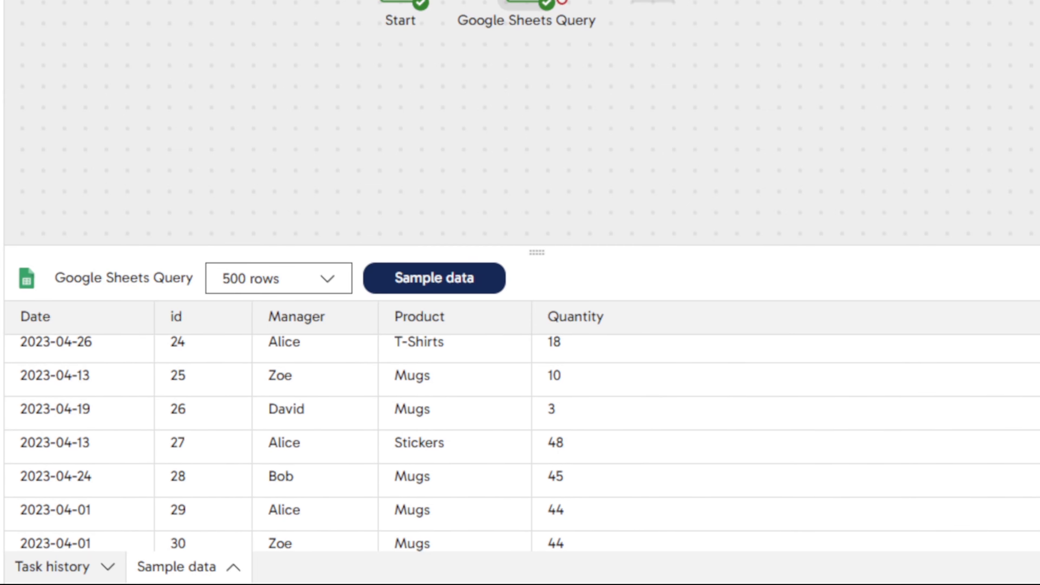
{"action": "left_click", "coordinate": [218, 568]}
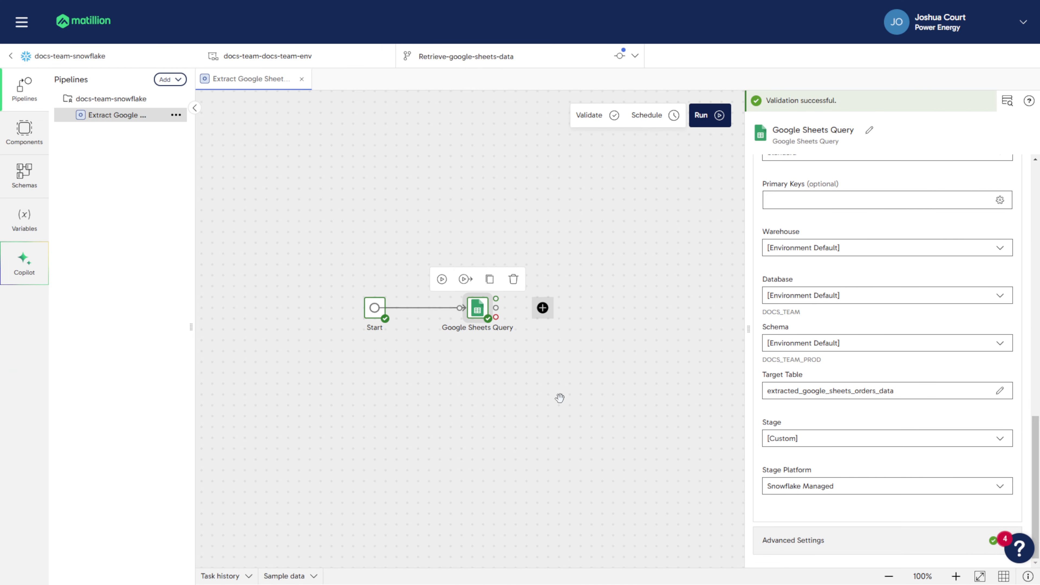
Validate and run the Extract Google Sheets Data pipeline.
{"action": "right_click", "coordinate": [392, 217]}
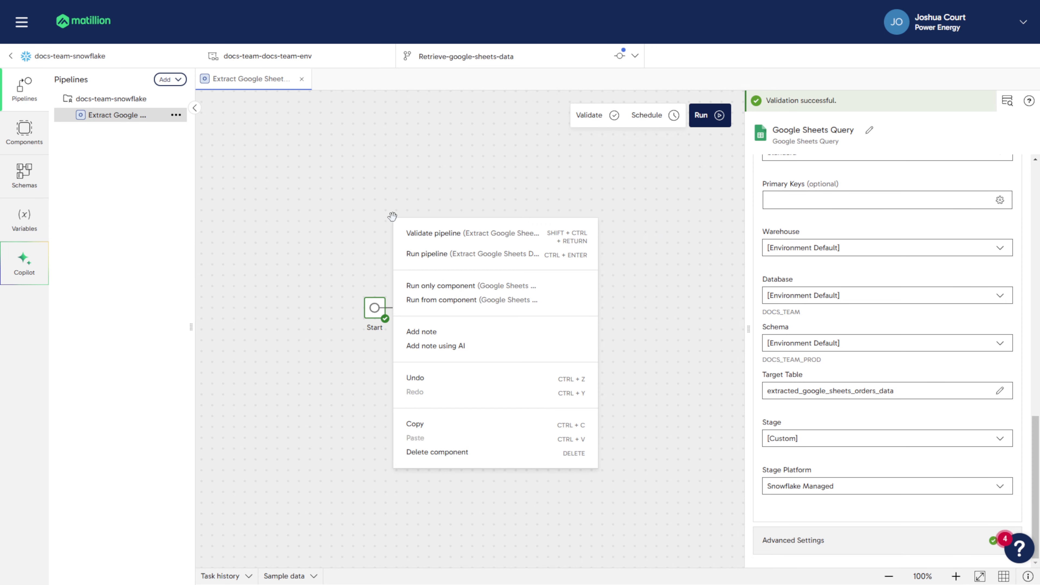
{"action": "left_click", "coordinate": [436, 242]}
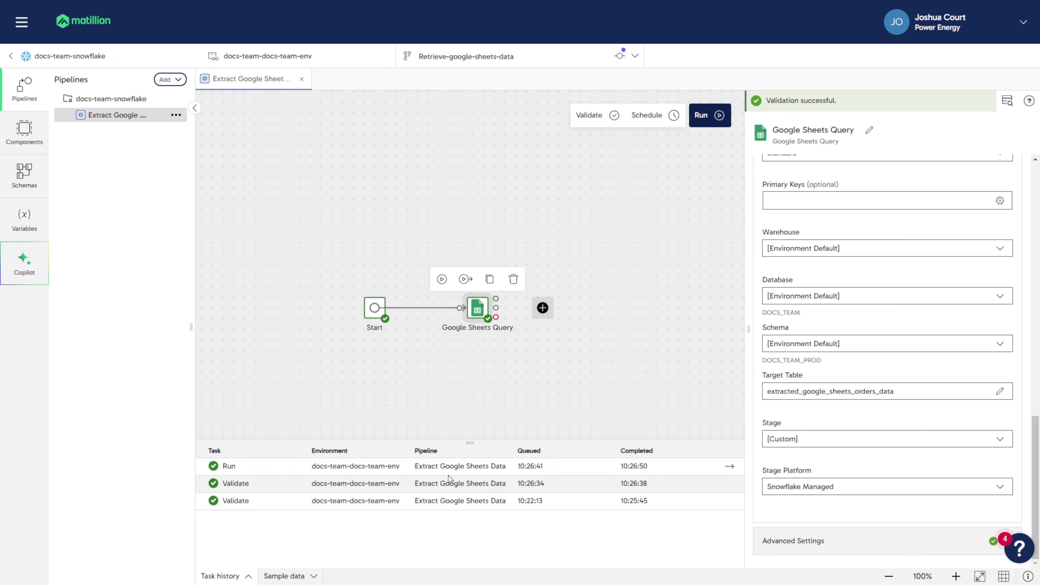
Review the pipeline's task history and open the details of its latest run.
{"action": "left_click", "coordinate": [240, 578]}
{"action": "left_click", "coordinate": [241, 577]}
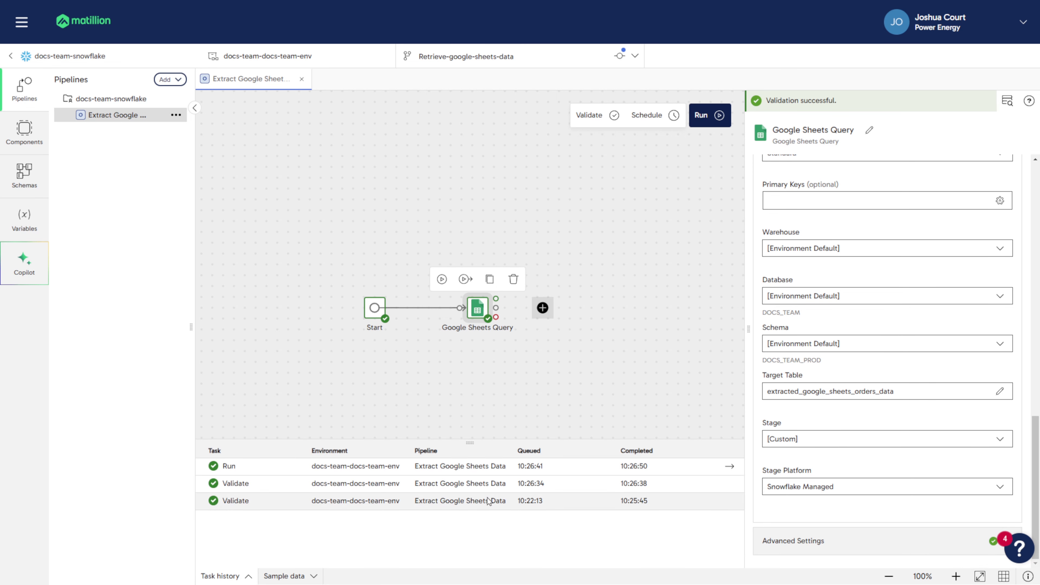
{"action": "left_click", "coordinate": [730, 466]}
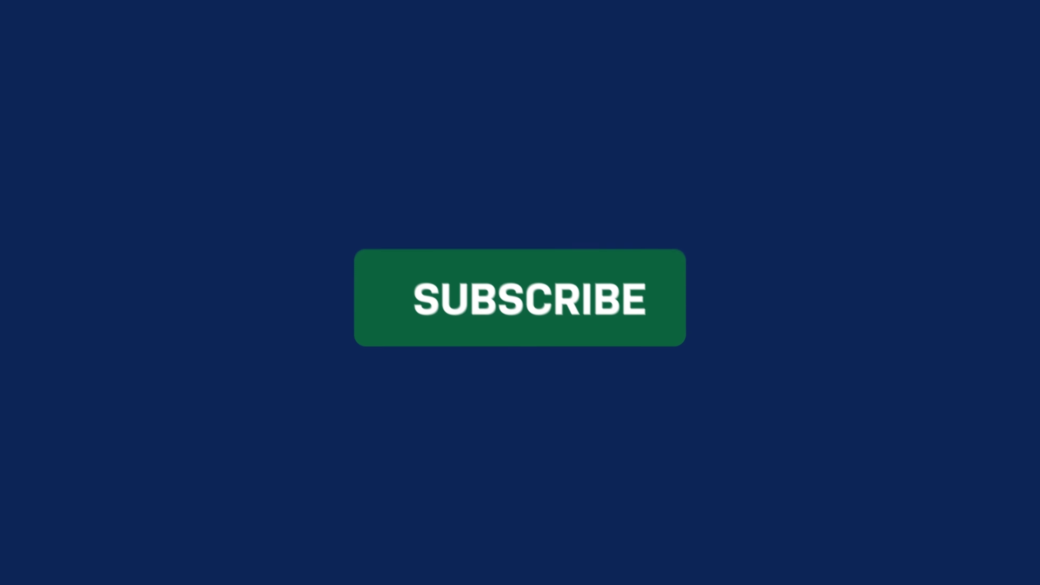